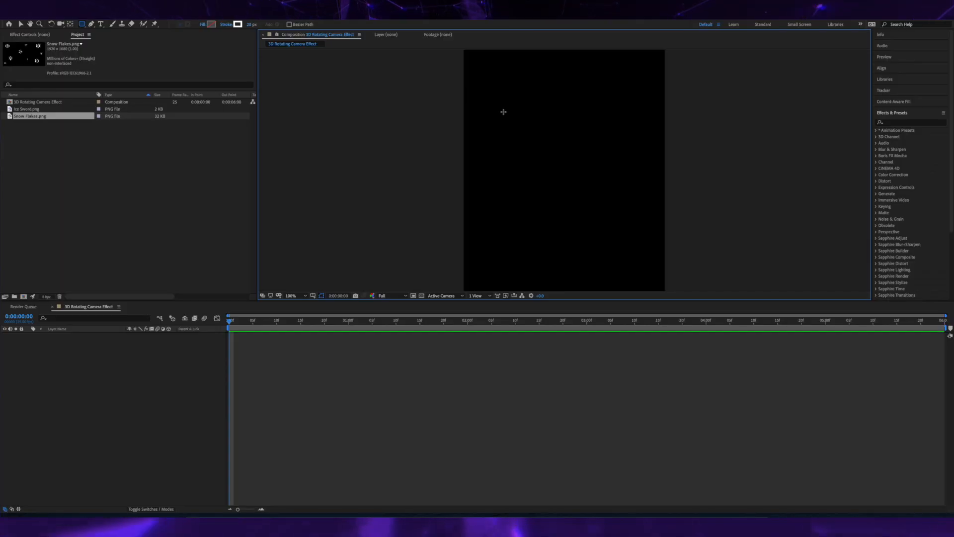
Draw a rectangular window outline shape in the composition
{"action": "left_click_drag", "start_coordinate": [501, 111], "coordinate": [635, 235]}
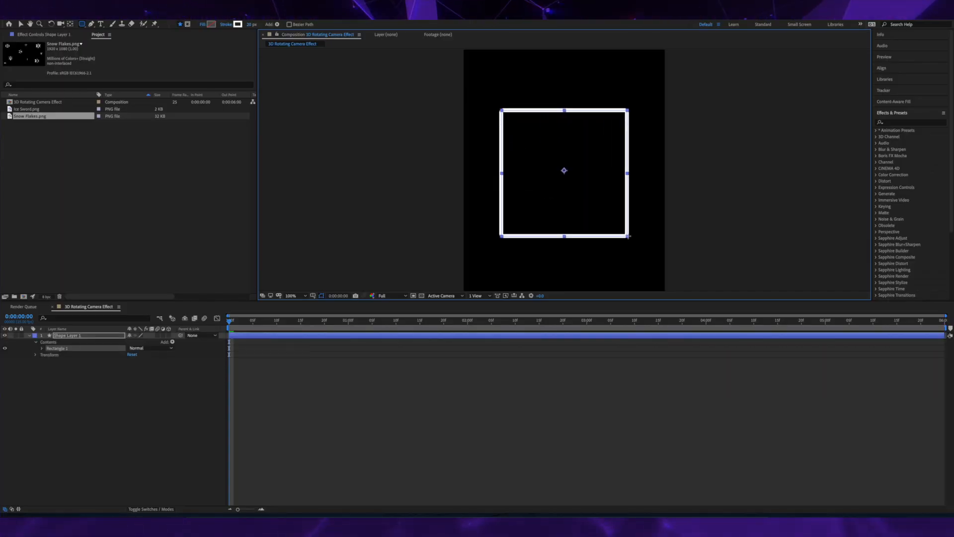
{"action": "left_click_drag", "start_coordinate": [634, 236], "coordinate": [634, 242]}
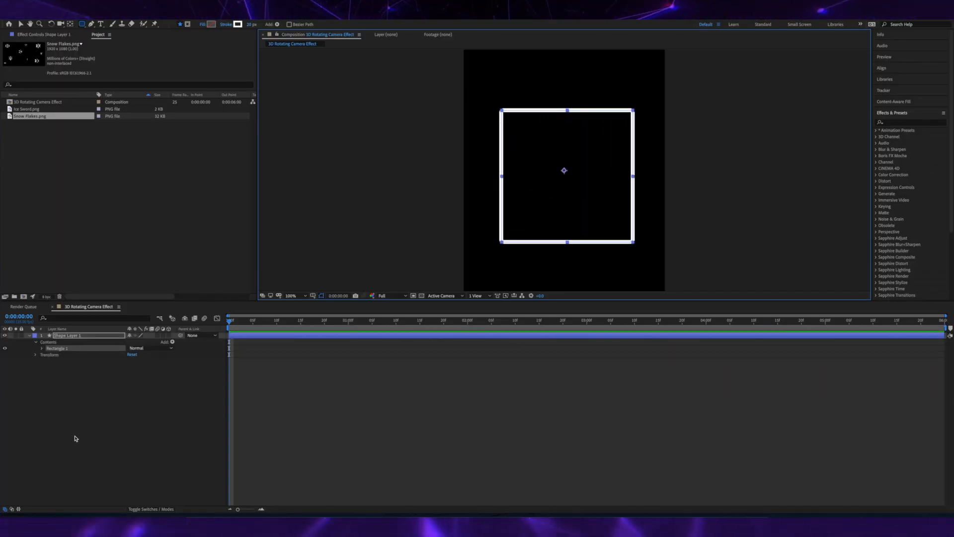
{"action": "left_click", "coordinate": [78, 380]}
{"action": "left_click", "coordinate": [75, 337]}
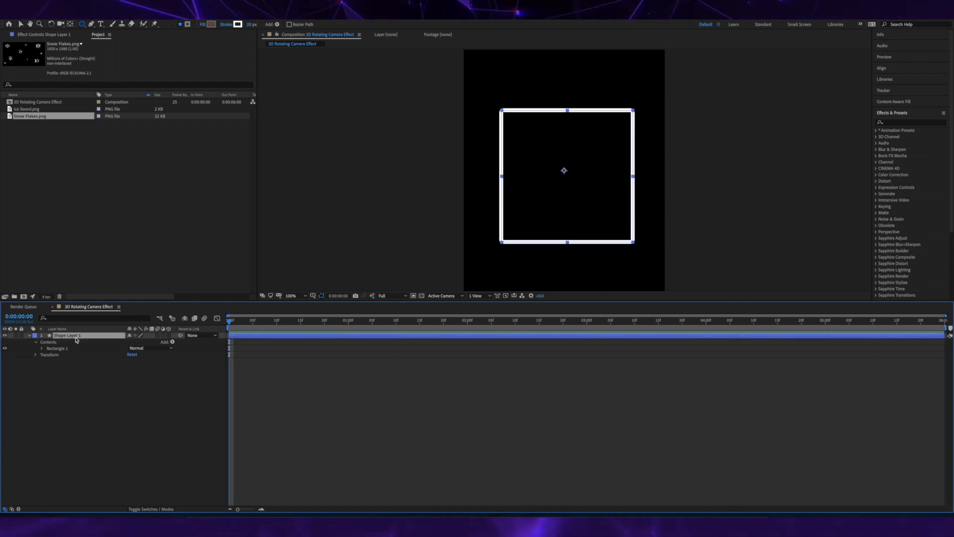
Duplicate the rectangle layer and give the lower copy a solid white fill
{"action": "key", "text": "ctrl+d"}
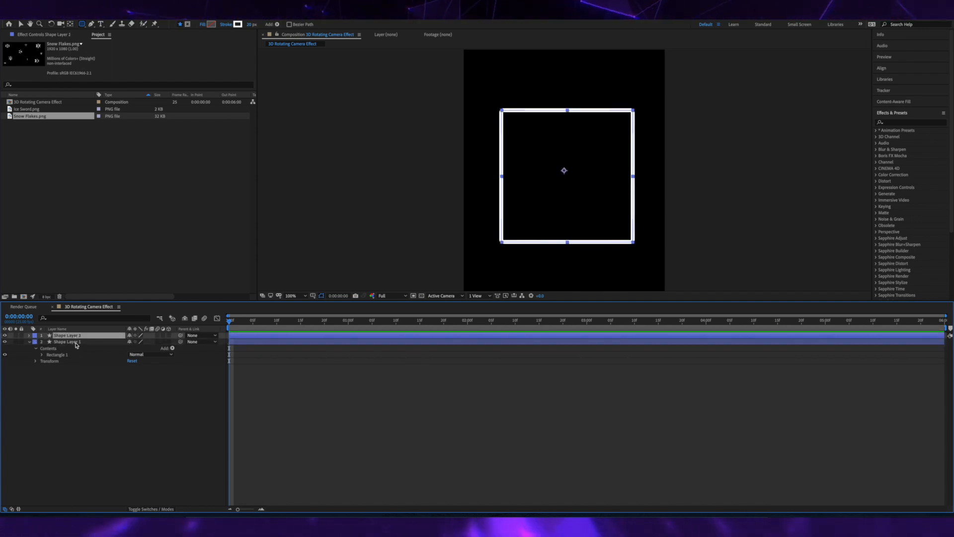
{"action": "left_click", "coordinate": [75, 342]}
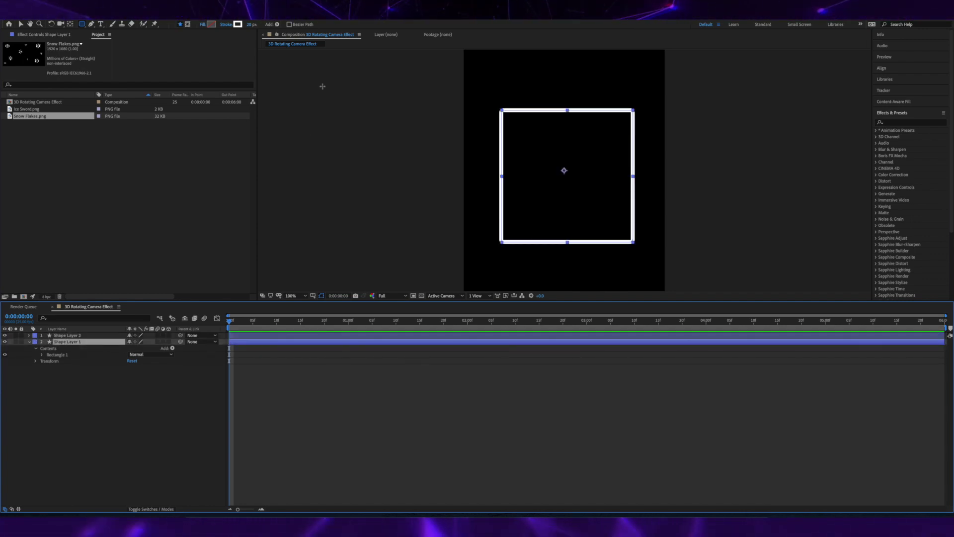
{"action": "left_click", "coordinate": [212, 25], "text": "alt"}
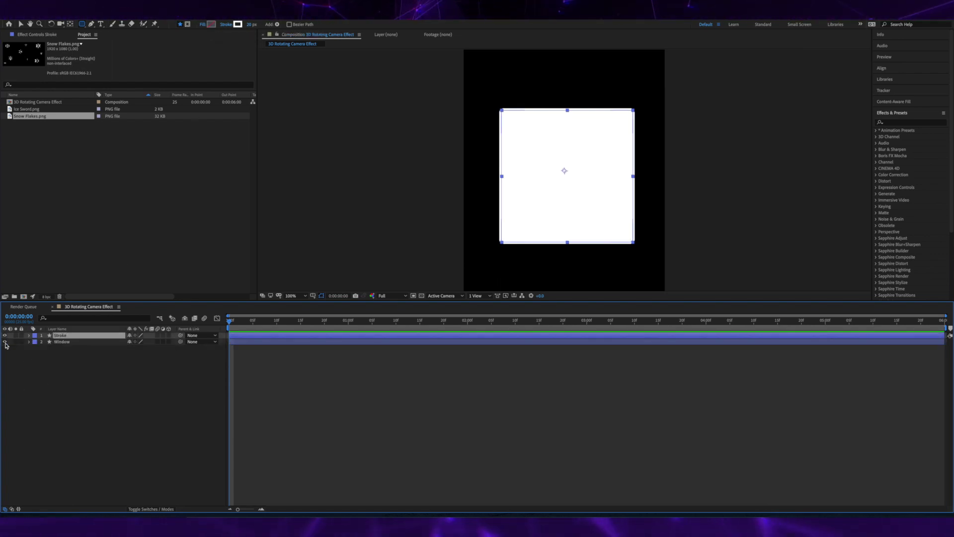
Hide the Window layer and add a Two-Node 50mm camera, Camera 1
{"action": "left_click", "coordinate": [6, 343]}
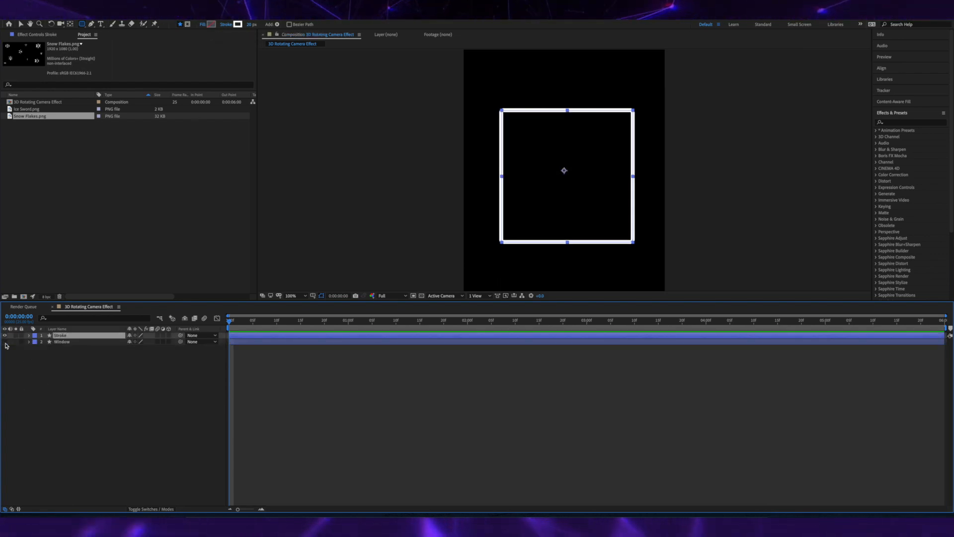
{"action": "right_click", "coordinate": [75, 378]}
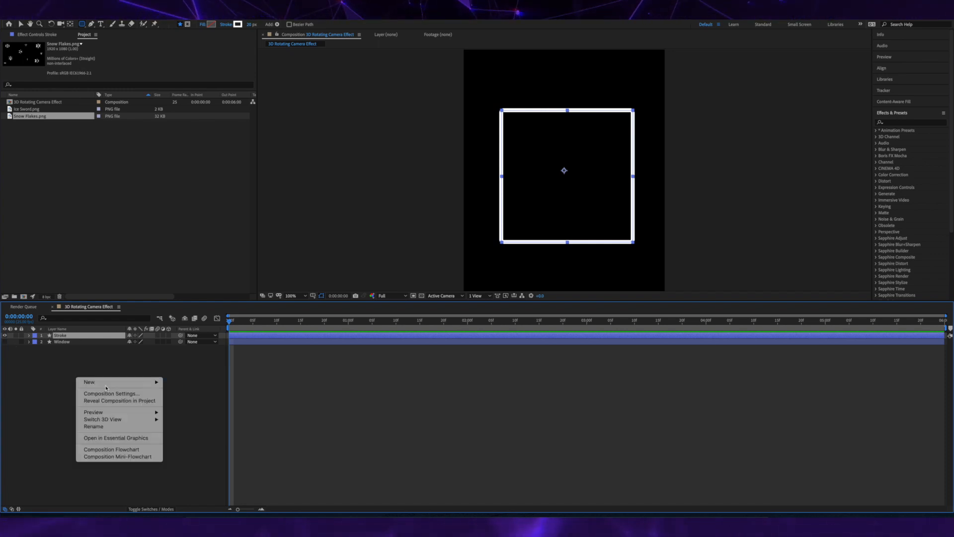
{"action": "mouse_move", "coordinate": [89, 382]}
{"action": "left_click", "coordinate": [190, 415]}
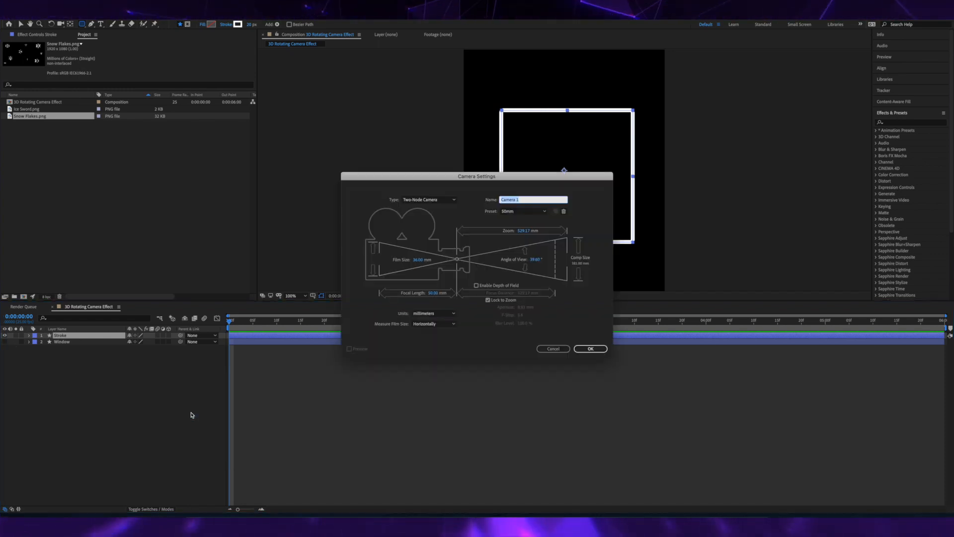
{"action": "left_click", "coordinate": [588, 349]}
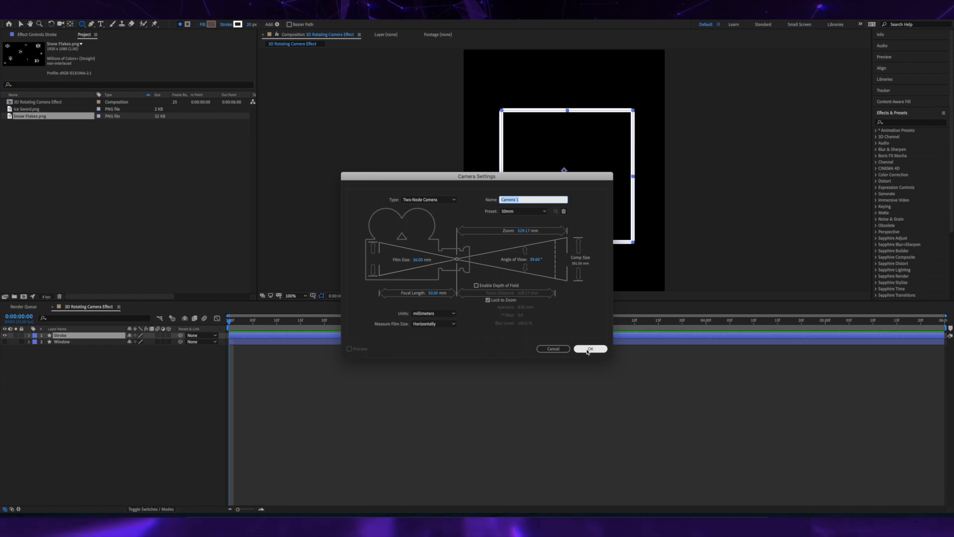
{"action": "left_click", "coordinate": [588, 349]}
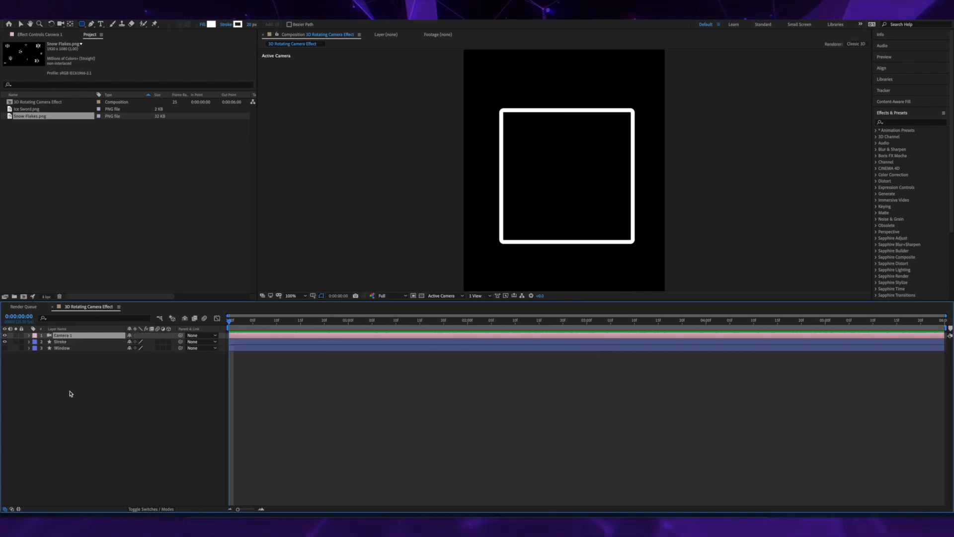
Add Null 1 and enable the 3D switch on the Stroke and Window layers
{"action": "right_click", "coordinate": [69, 393]}
{"action": "mouse_move", "coordinate": [105, 397]}
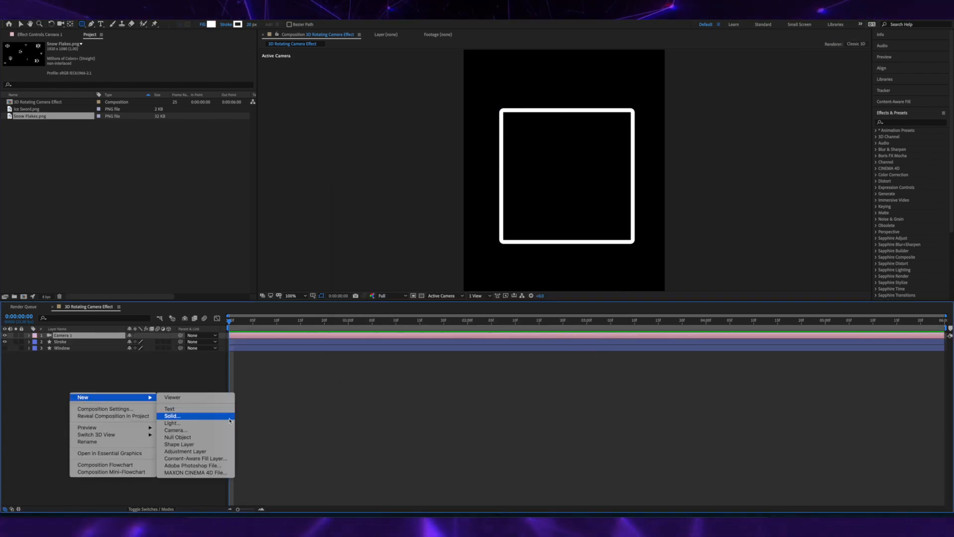
{"action": "left_click", "coordinate": [217, 437]}
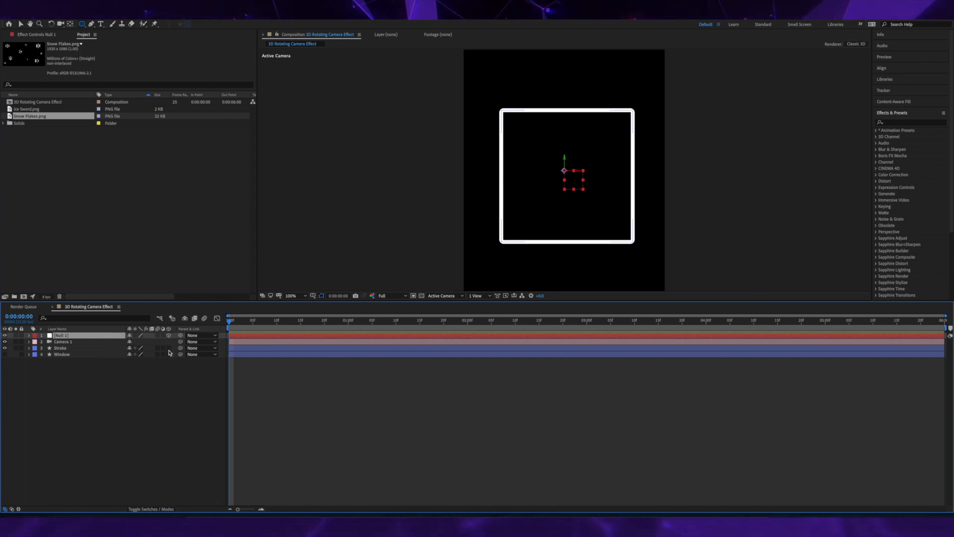
{"action": "left_click_drag", "start_coordinate": [168, 349], "coordinate": [169, 356]}
Parent Camera 1 to Null 1 and scrub the null's Orientation to preview the turn
{"action": "left_click", "coordinate": [30, 342]}
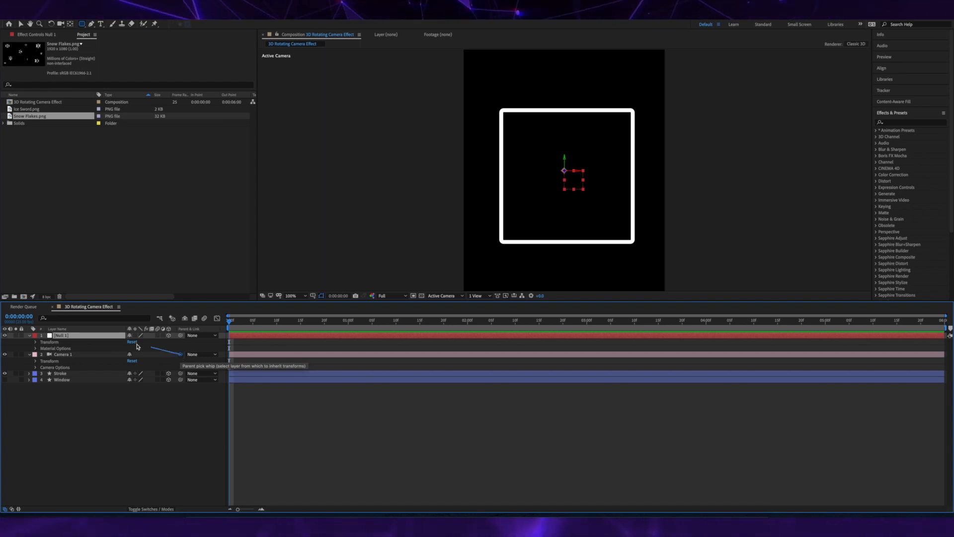
{"action": "left_click_drag", "start_coordinate": [80, 338], "coordinate": [80, 337]}
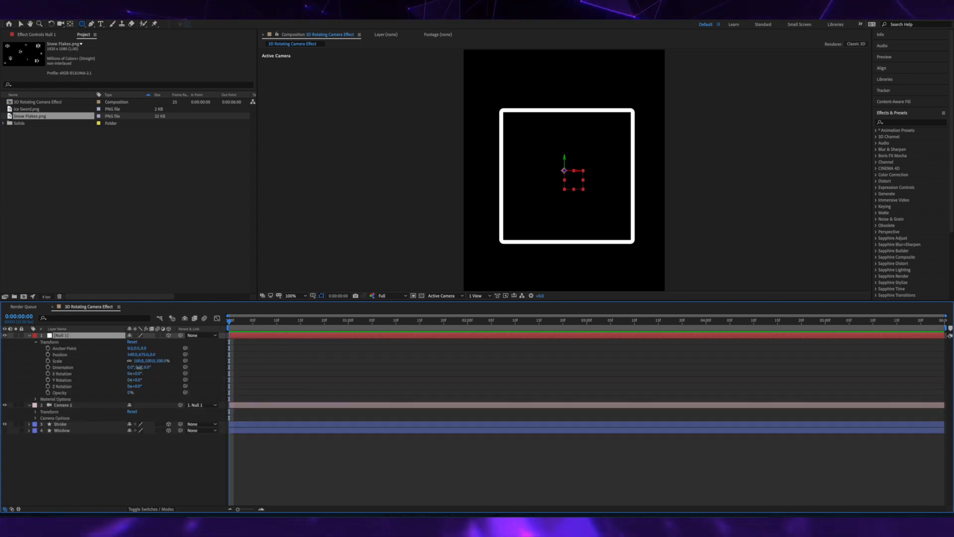
{"action": "mouse_move", "coordinate": [138, 367]}
{"action": "left_mouse_down"}
{"action": "mouse_move", "coordinate": [125, 367]}
{"action": "mouse_move", "coordinate": [134, 368]}
{"action": "left_mouse_up"}
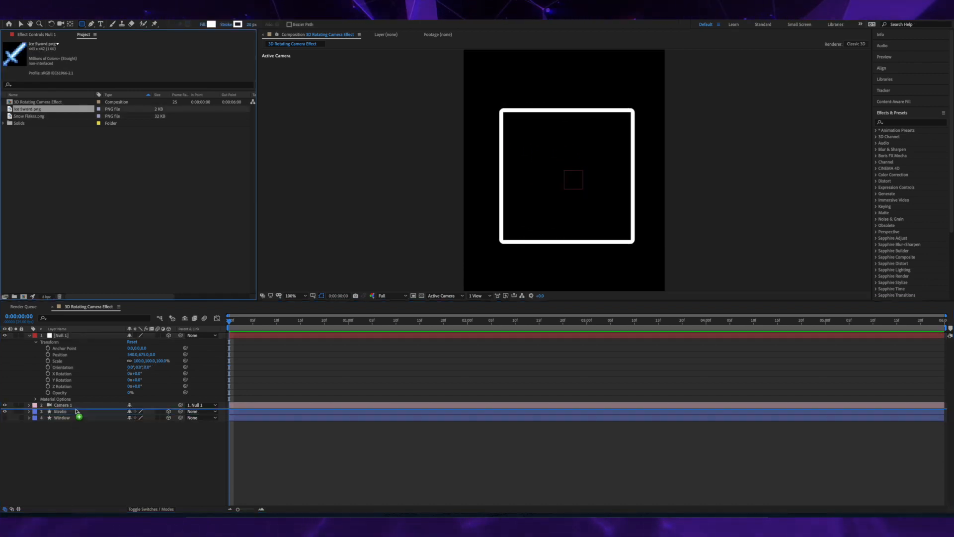
Bring Ice Sword.png into the timeline as a 3D layer and reveal its Transform
{"action": "left_click_drag", "start_coordinate": [75, 411], "coordinate": [74, 424]}
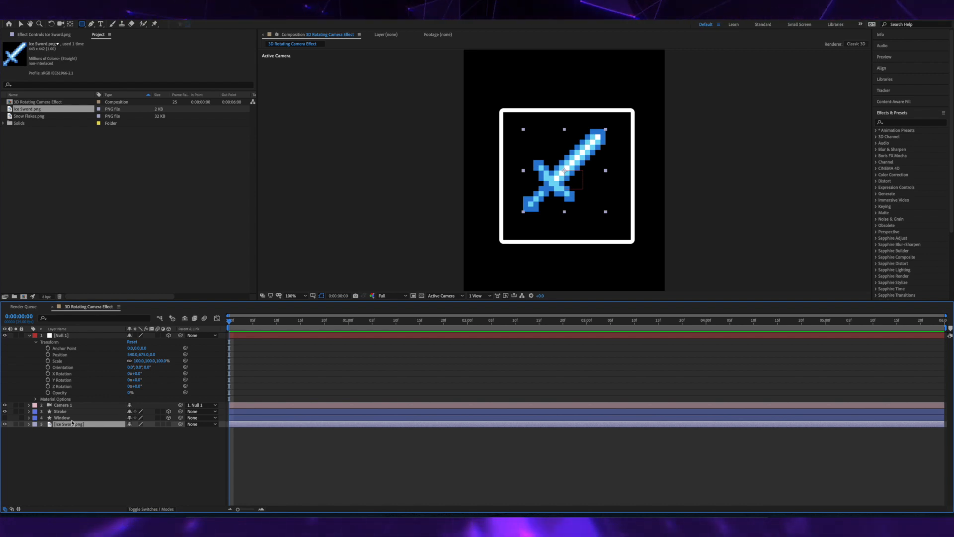
{"action": "left_click", "coordinate": [169, 412]}
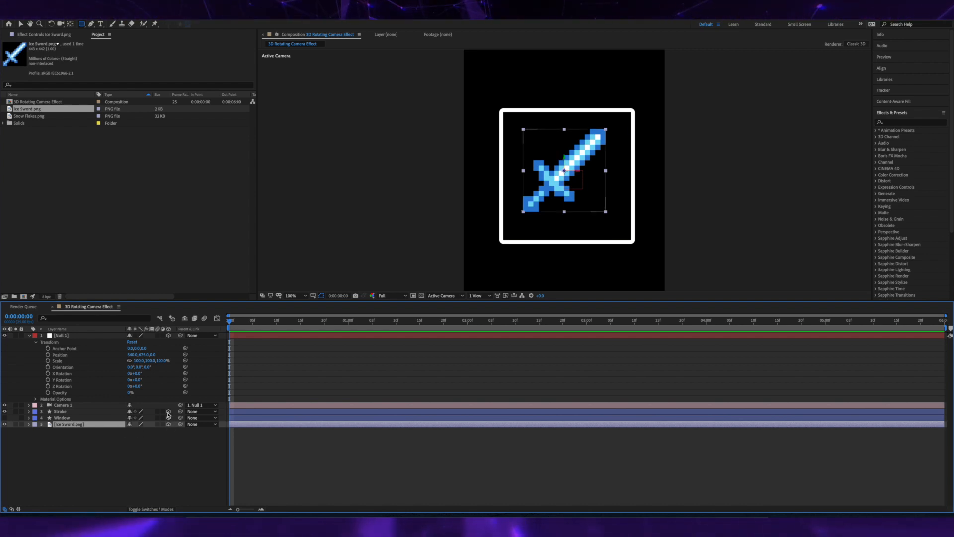
{"action": "left_click_drag", "start_coordinate": [137, 367], "coordinate": [153, 367]}
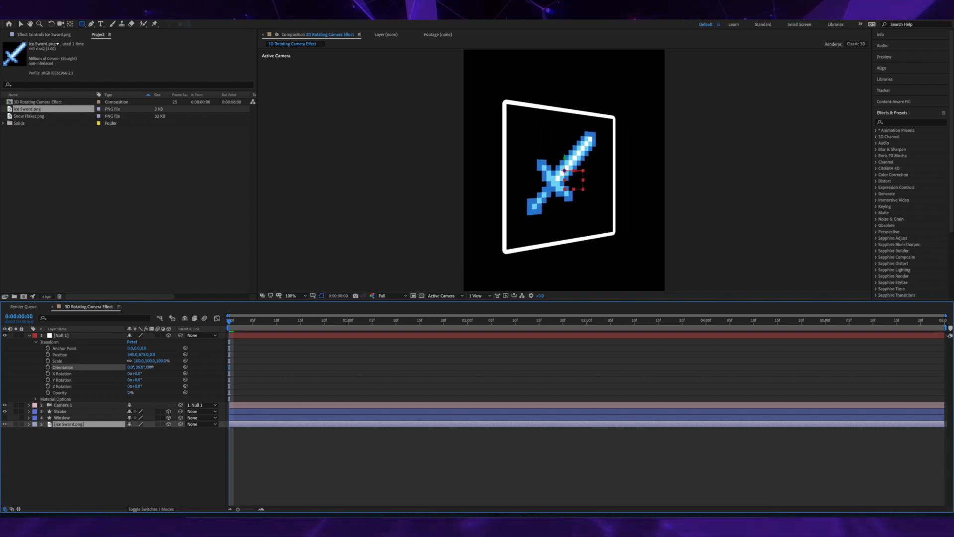
{"action": "left_click", "coordinate": [19, 437]}
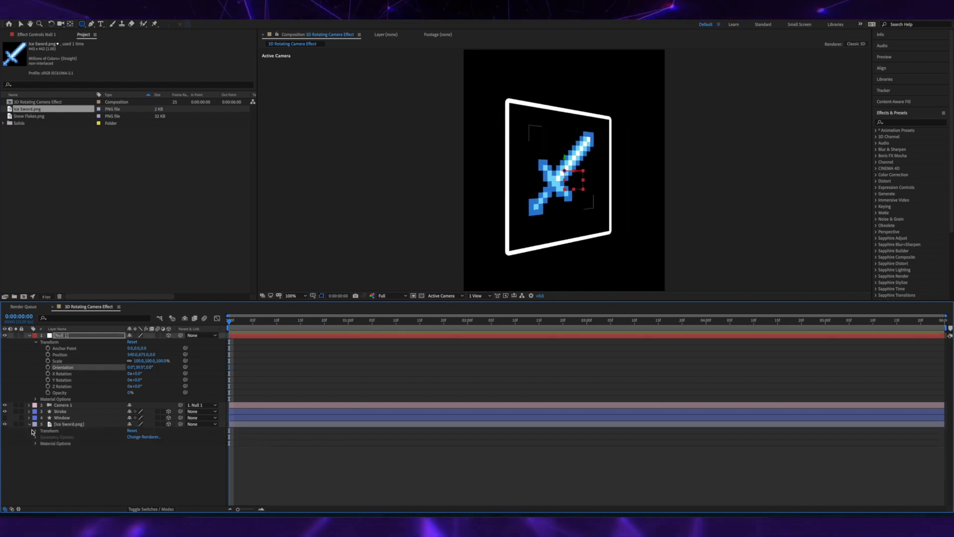
{"action": "left_click", "coordinate": [35, 433]}
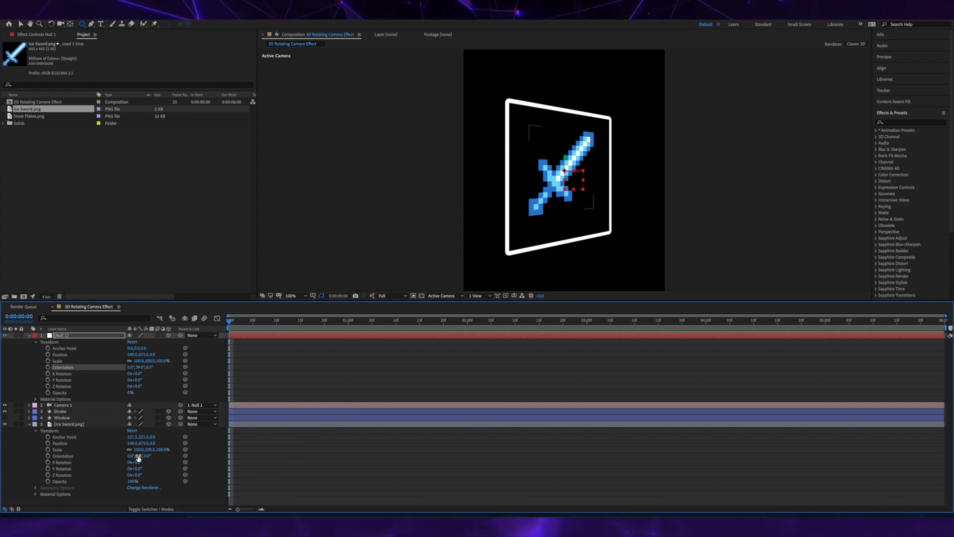
Scrub the sword's Position Z to set its depth and rotate the null to check it
{"action": "left_click_drag", "start_coordinate": [152, 444], "coordinate": [299, 438]}
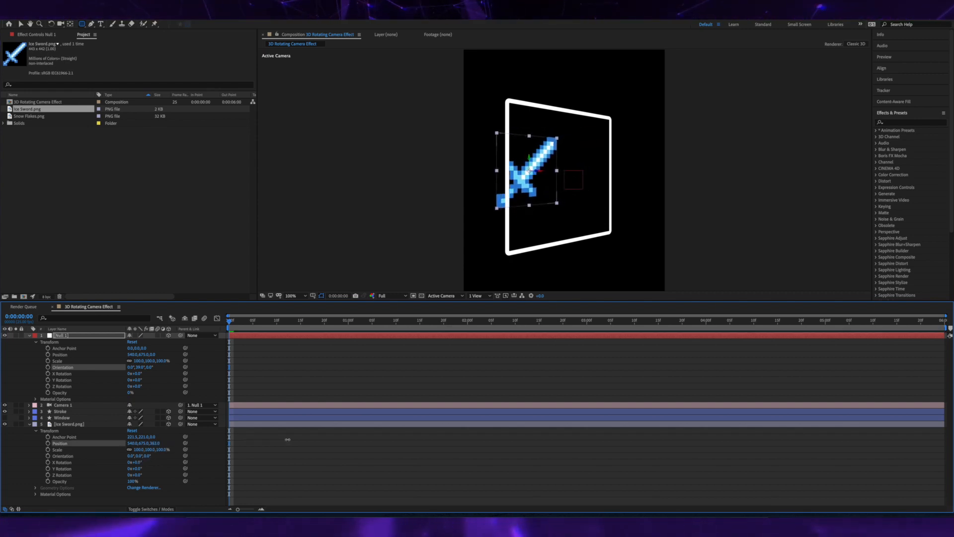
{"action": "left_click", "coordinate": [310, 424]}
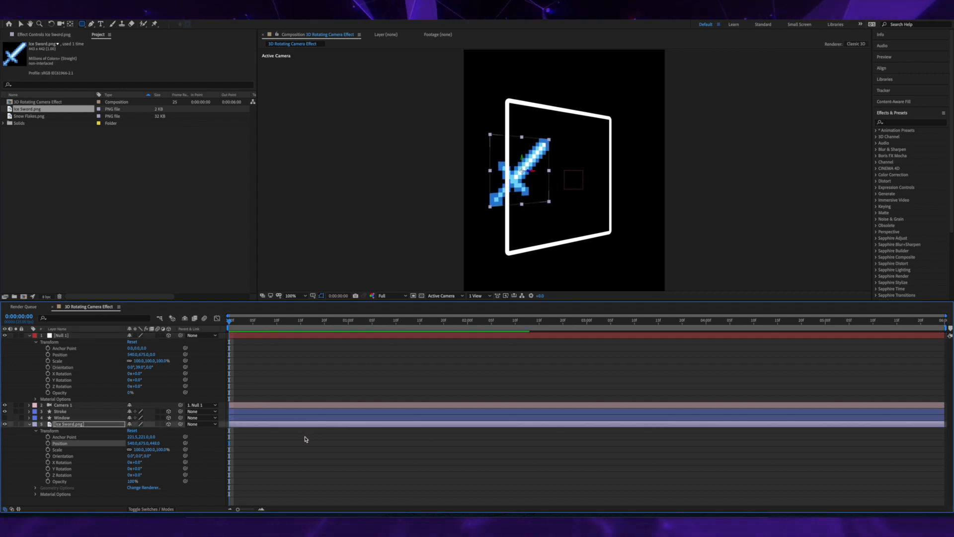
{"action": "mouse_move", "coordinate": [139, 368]}
{"action": "left_mouse_down"}
{"action": "mouse_move", "coordinate": [115, 368]}
{"action": "mouse_move", "coordinate": [138, 369]}
{"action": "left_mouse_up"}
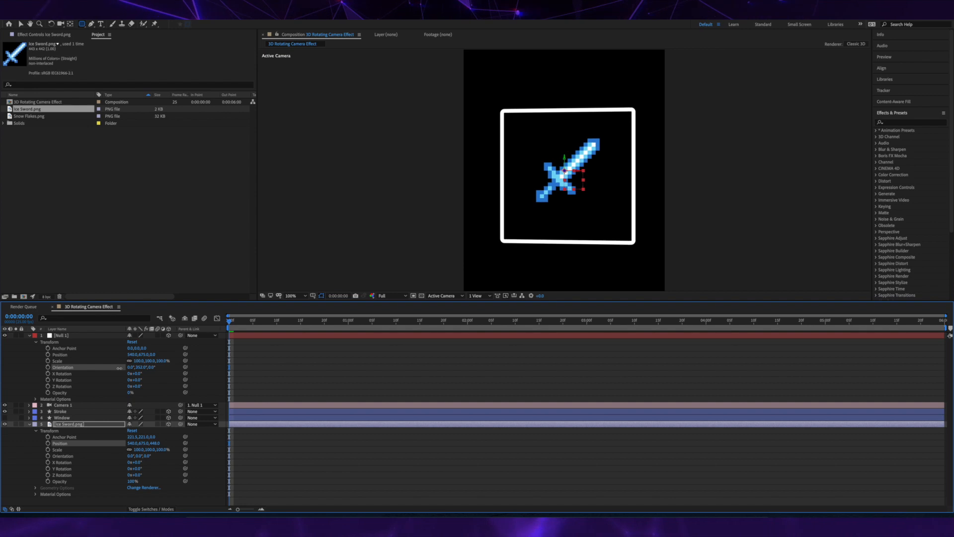
{"action": "left_click_drag", "start_coordinate": [138, 369], "coordinate": [149, 369]}
Duplicate the Ice Sword twice, offsetting the copies in Z for a layered look
{"action": "left_click", "coordinate": [74, 425]}
{"action": "key", "text": "ctrl+d"}
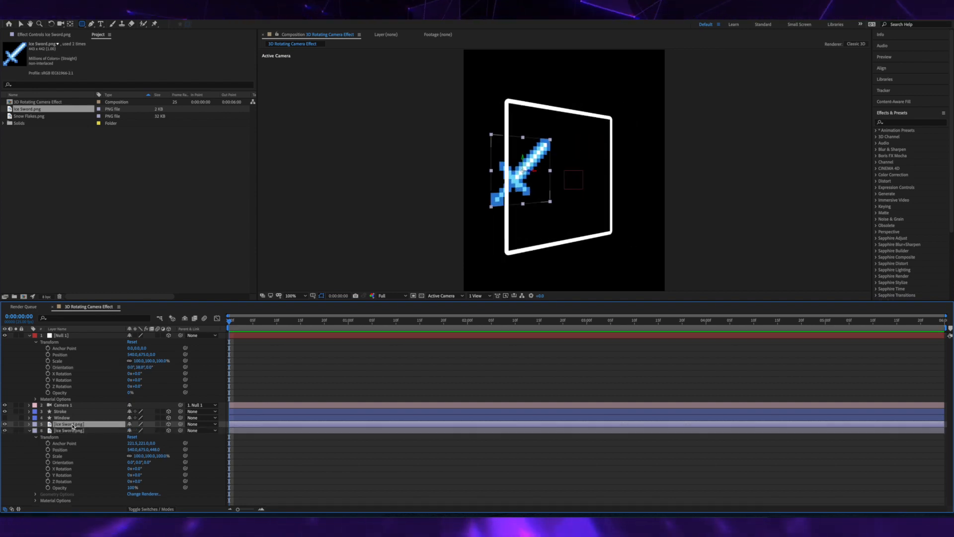
{"action": "mouse_move", "coordinate": [153, 449]}
{"action": "left_mouse_down"}
{"action": "mouse_move", "coordinate": [128, 450]}
{"action": "mouse_move", "coordinate": [132, 369]}
{"action": "mouse_move", "coordinate": [152, 367]}
{"action": "left_mouse_up"}
{"action": "key", "text": "ctrl+d"}
Add the Snow Flakes image as a 3D layer and reveal its Transform
{"action": "left_click", "coordinate": [85, 454]}
{"action": "left_click", "coordinate": [43, 119]}
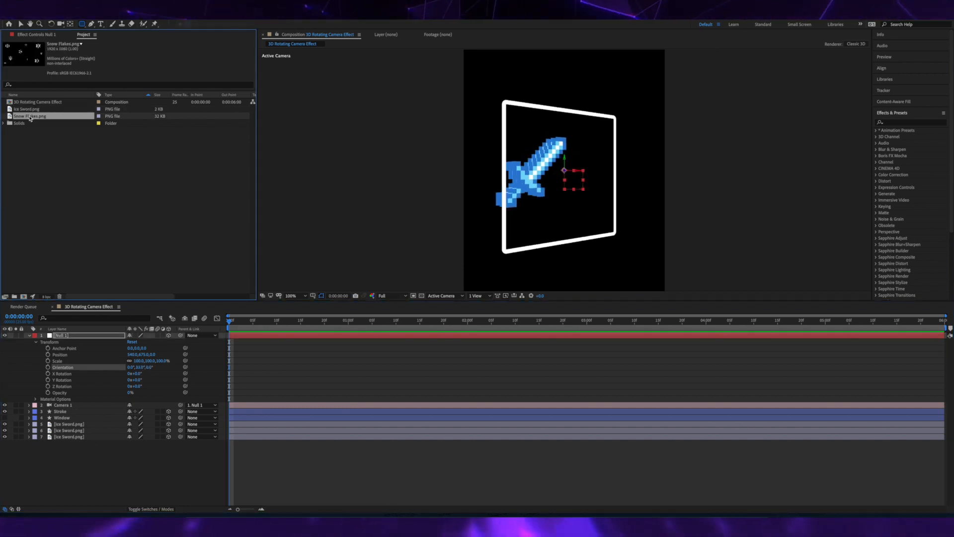
{"action": "left_click_drag", "start_coordinate": [31, 120], "coordinate": [60, 457]}
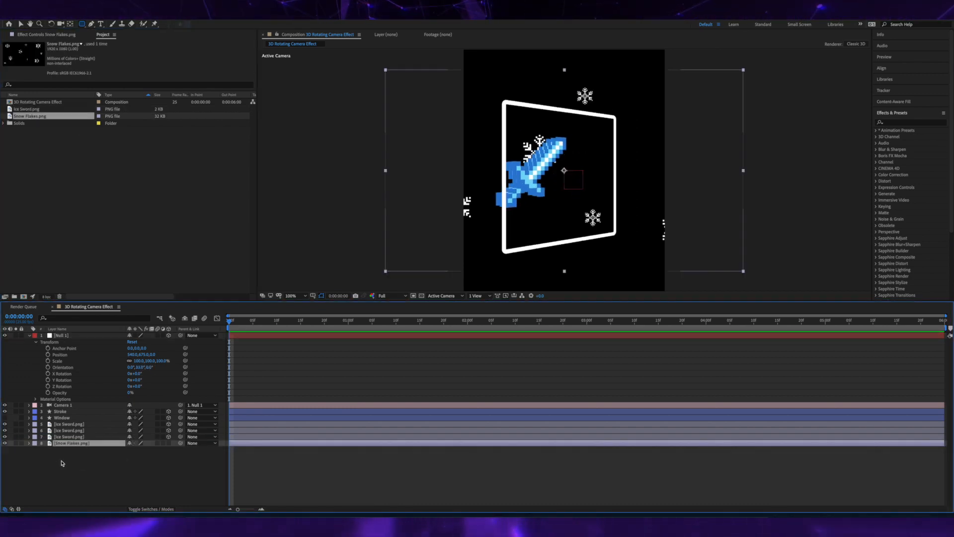
{"action": "left_click", "coordinate": [168, 443]}
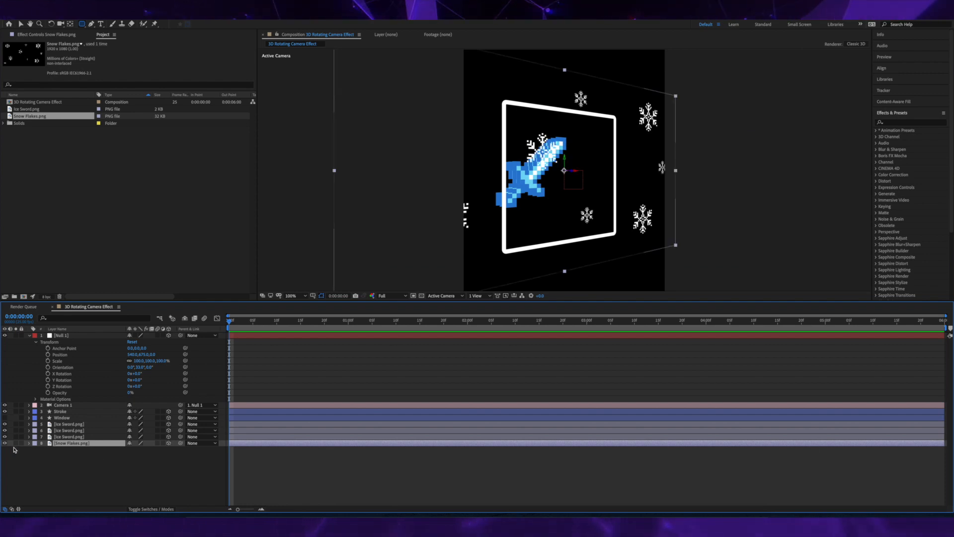
{"action": "left_click", "coordinate": [29, 444]}
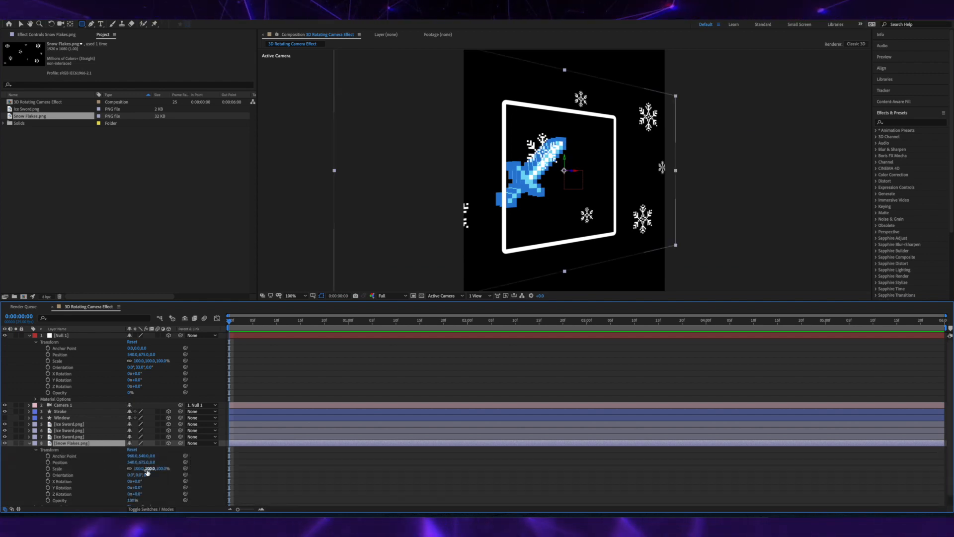
Scale the snowflakes to about 73% and push them back along Position Z
{"action": "left_click_drag", "start_coordinate": [142, 469], "coordinate": [126, 469]}
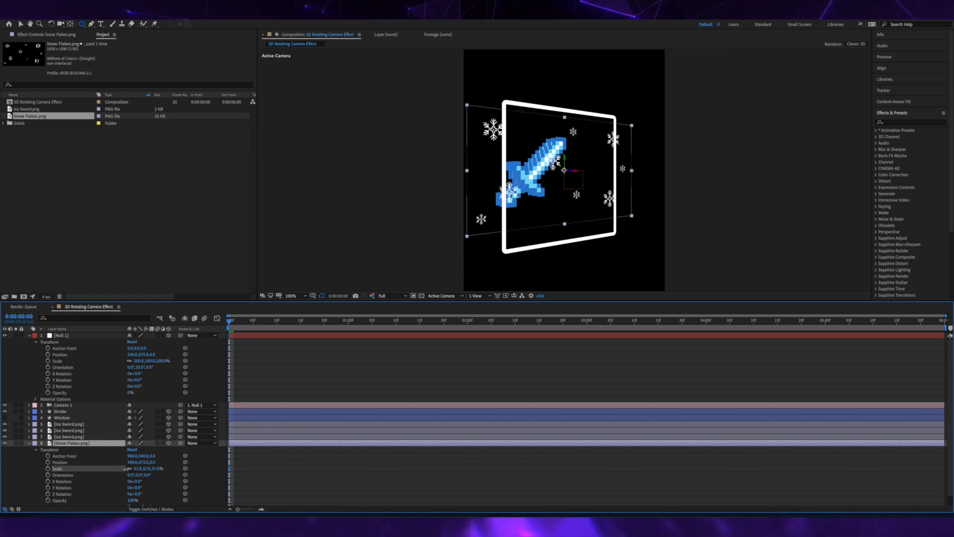
{"action": "left_click_drag", "start_coordinate": [153, 463], "coordinate": [326, 449]}
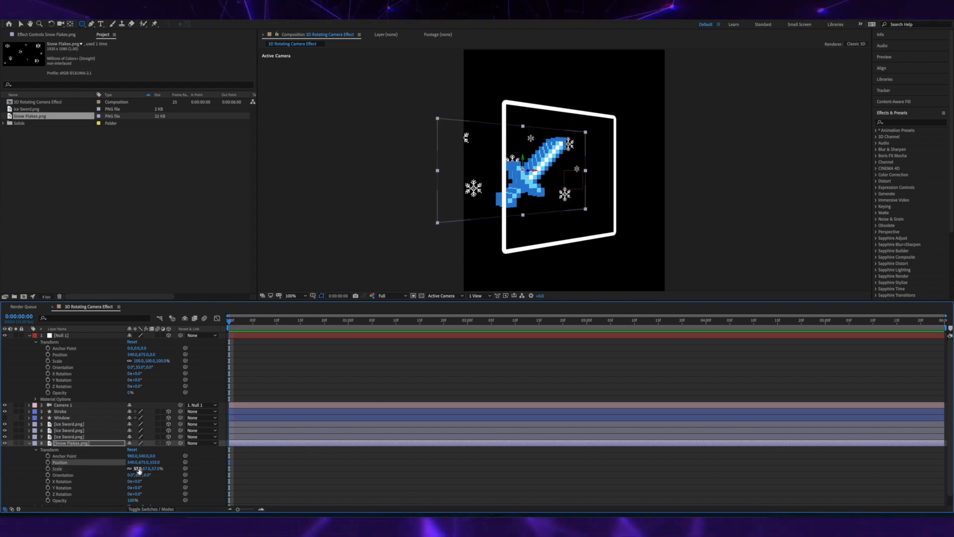
{"action": "left_click_drag", "start_coordinate": [138, 470], "coordinate": [157, 468]}
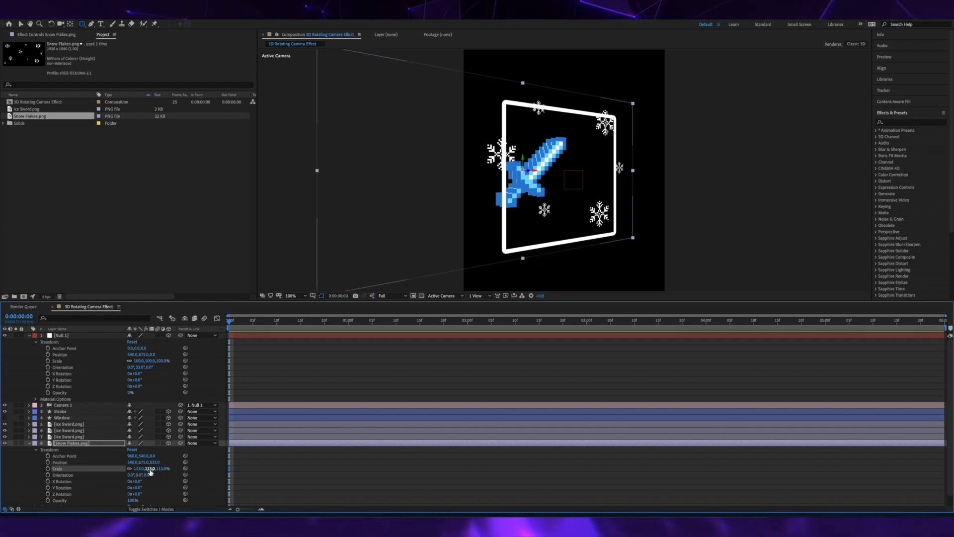
Duplicate the snowflakes into several copies and reposition one copy to a new spot
{"action": "key", "text": "Return"}
{"action": "key", "text": "ctrl+d"}
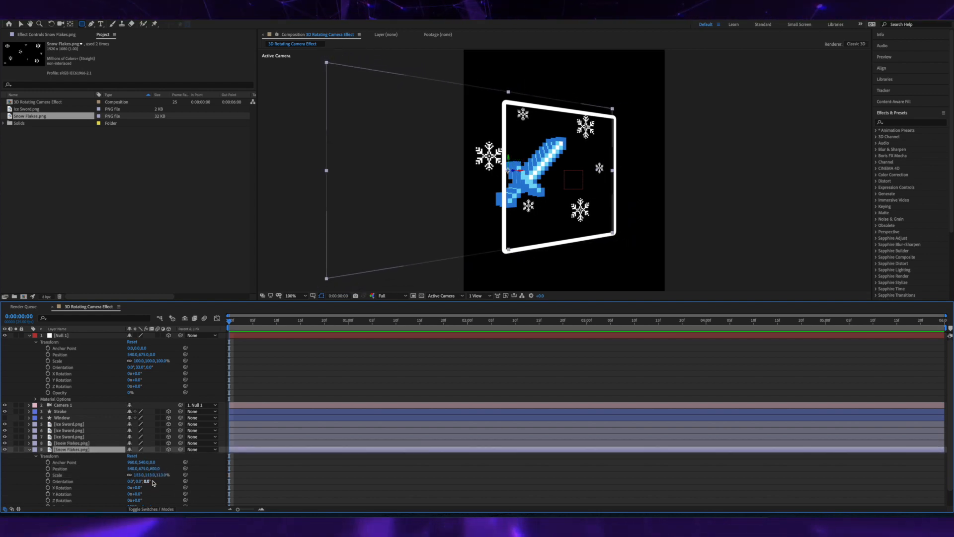
{"action": "key", "text": "ctrl+d"}
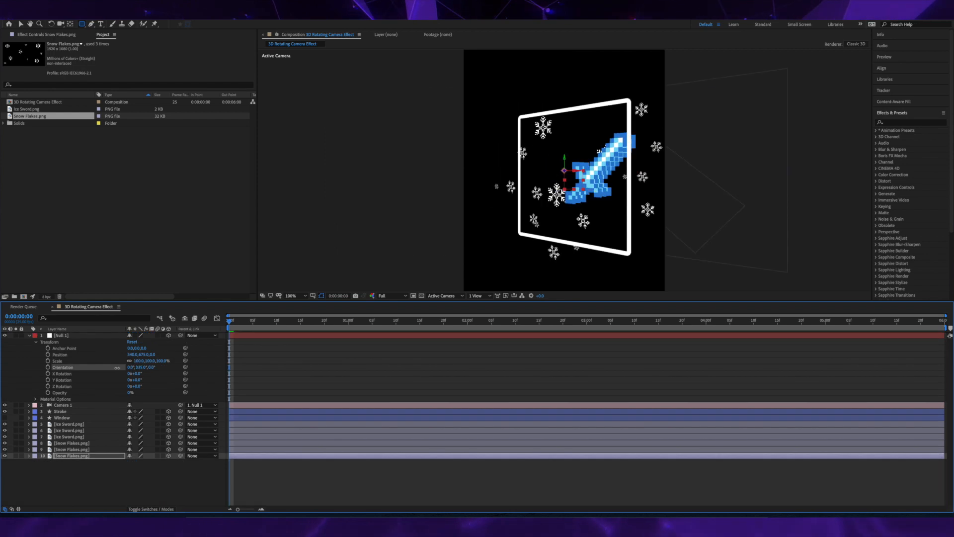
{"action": "left_click", "coordinate": [69, 430]}
{"action": "left_click", "coordinate": [60, 450]}
{"action": "key", "text": "p"}
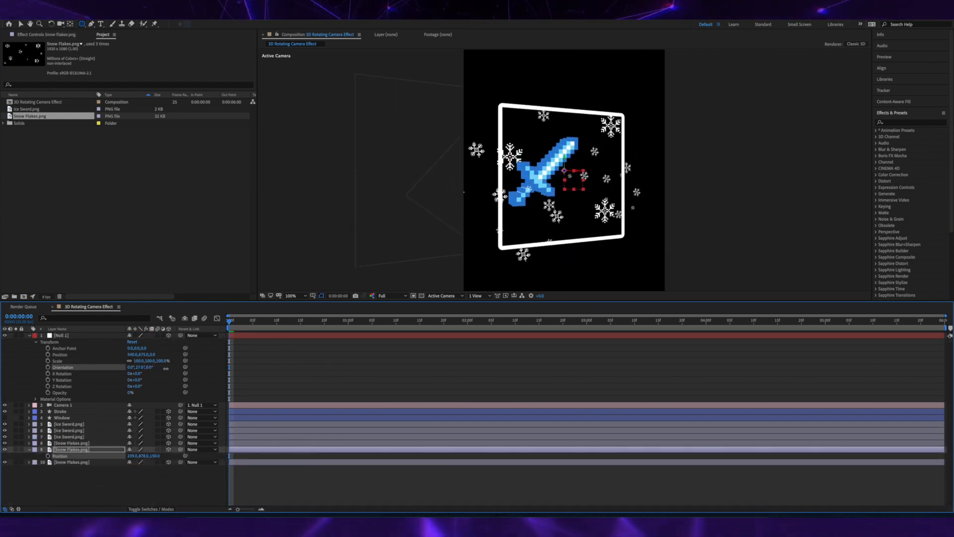
{"action": "mouse_move", "coordinate": [142, 367]}
{"action": "left_mouse_down"}
{"action": "mouse_move", "coordinate": [172, 368]}
{"action": "mouse_move", "coordinate": [142, 368]}
{"action": "left_mouse_up"}
Create a new solid background layer and apply Gradient Ramp to it
{"action": "left_click", "coordinate": [239, 36]}
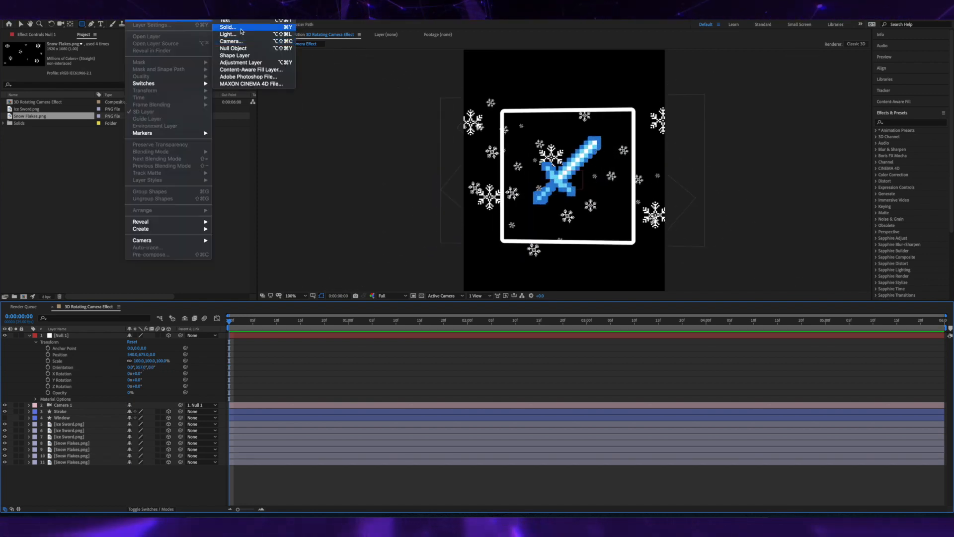
{"action": "key", "text": "Return"}
{"action": "key", "text": "ctrl+shift+bracketleft"}
{"action": "left_click", "coordinate": [895, 123]}
{"action": "type", "text": "grad"}
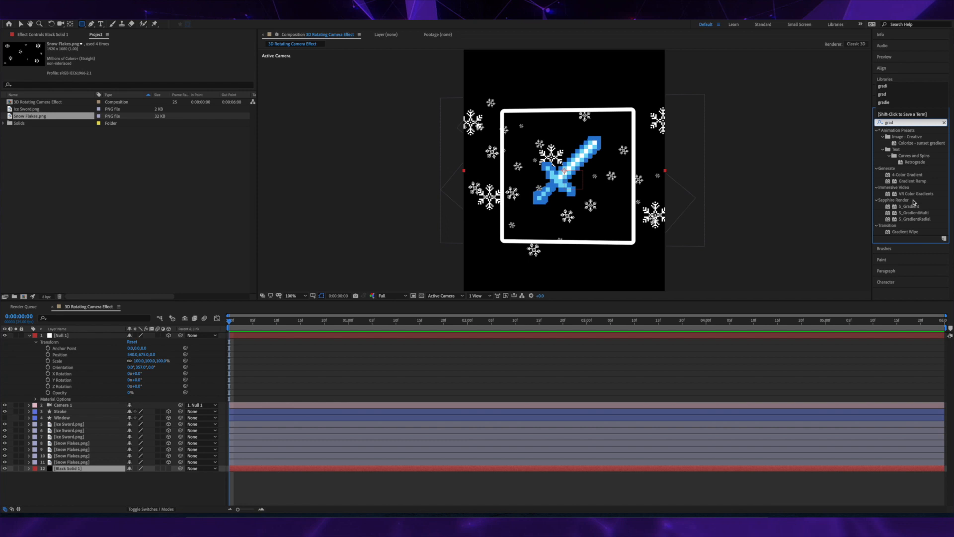
{"action": "double_click", "coordinate": [912, 181]}
Set the ramp shape to Radial Ramp with a light blue start colour
{"action": "left_click", "coordinate": [29, 469]}
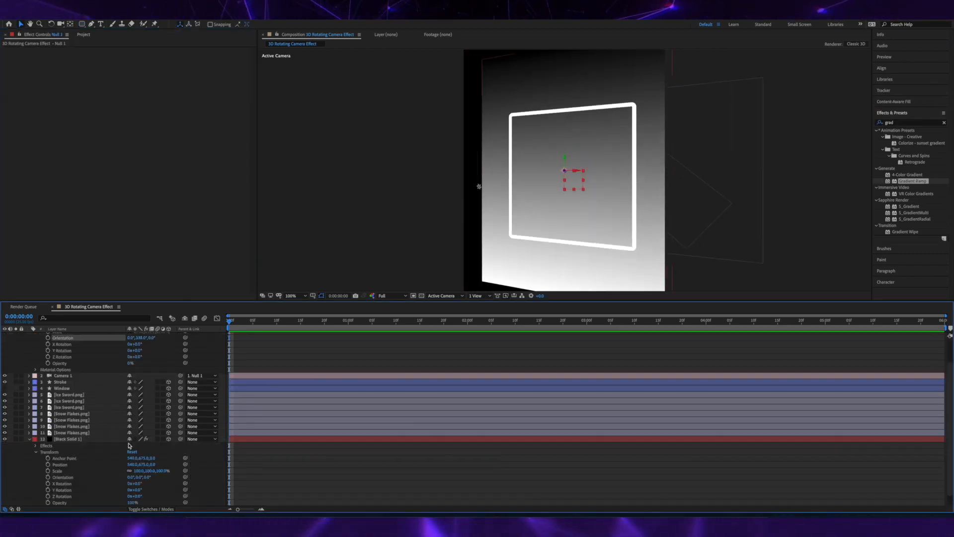
{"action": "left_click", "coordinate": [158, 82]}
{"action": "left_click", "coordinate": [159, 90]}
{"action": "scroll", "coordinate": [112, 411], "scroll_direction": "down", "scroll_amount": 1}
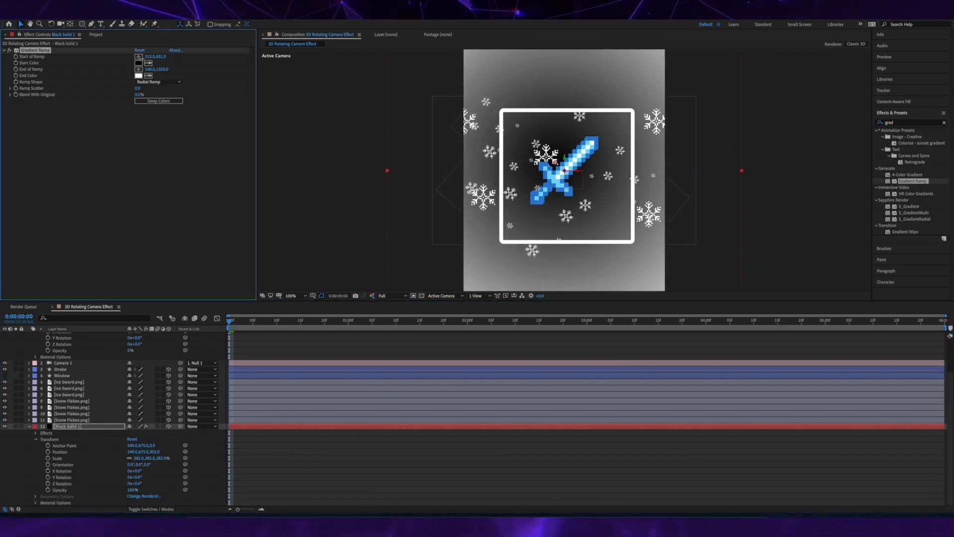
{"action": "left_click", "coordinate": [138, 63]}
{"action": "left_click", "coordinate": [813, 234]}
{"action": "left_click", "coordinate": [891, 204]}
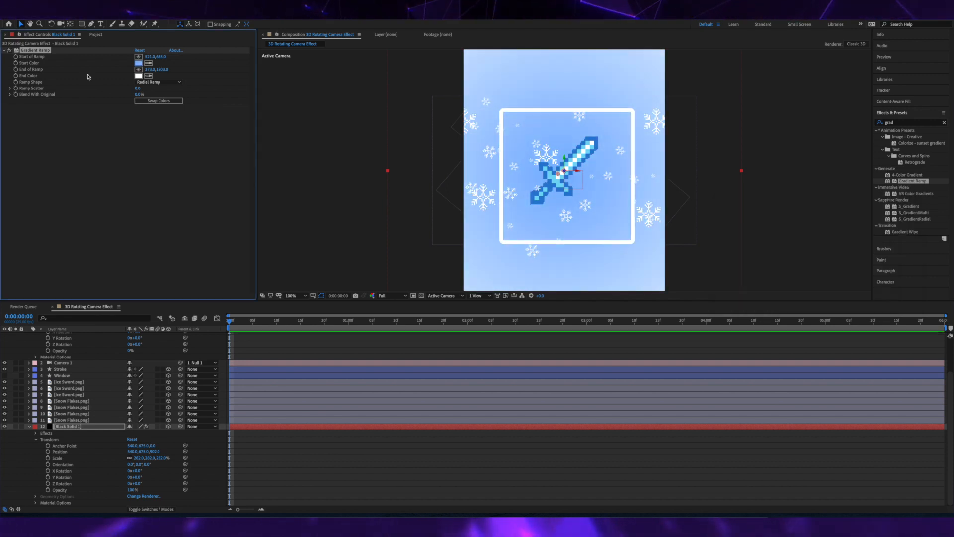
{"action": "left_click", "coordinate": [29, 426]}
Pre-compose the sword, snowflakes and background layers into Inside Window
{"action": "left_click", "coordinate": [75, 468], "text": "shift"}
{"action": "right_click", "coordinate": [75, 468]}
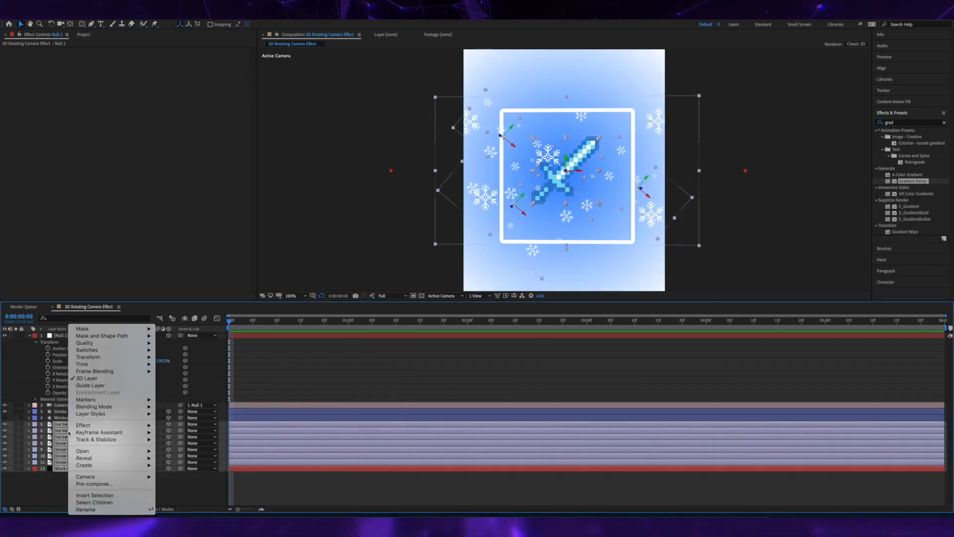
{"action": "left_click", "coordinate": [103, 484]}
{"action": "type", "text": "ndow"}
{"action": "key", "text": "Return"}
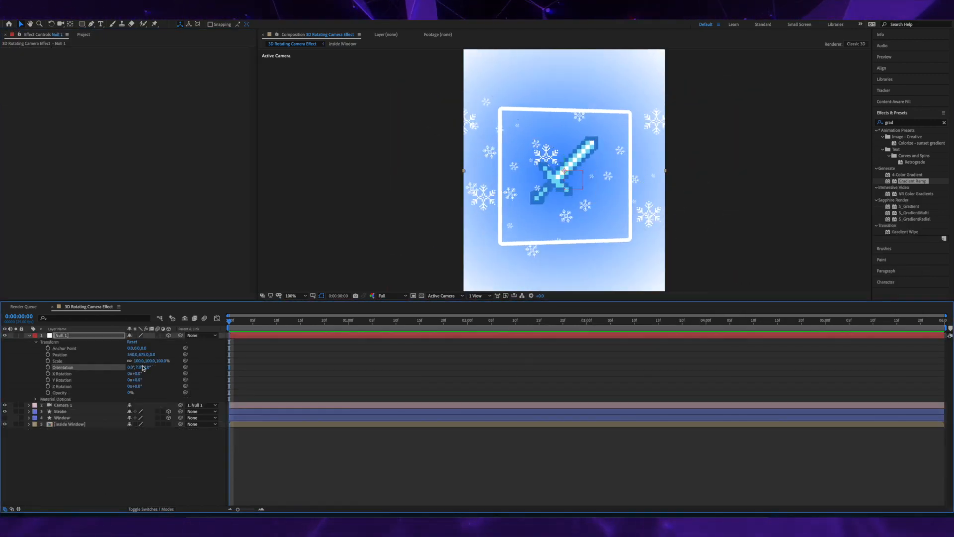
Set Inside Window's track matte to Luma using the Window shape and preview
{"action": "left_click", "coordinate": [97, 418]}
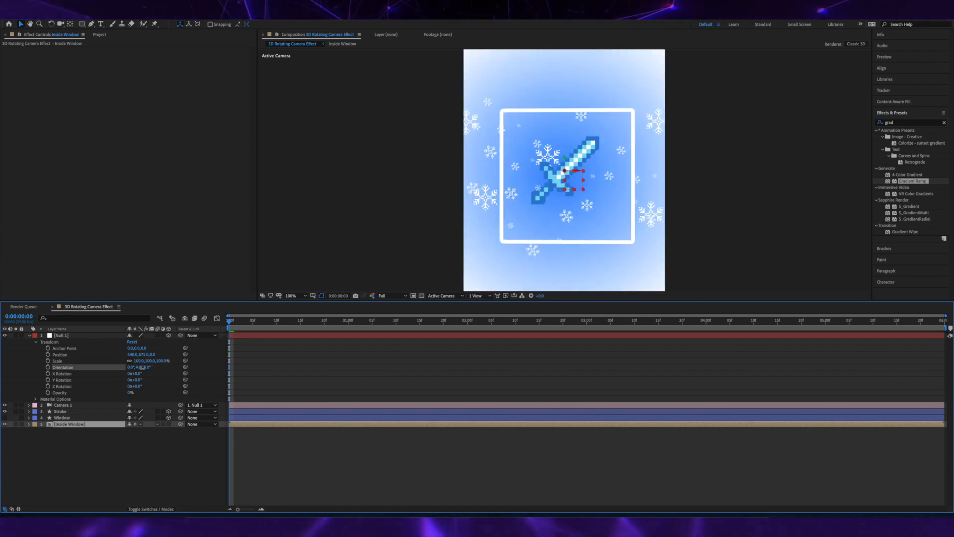
{"action": "key", "text": "F4"}
{"action": "left_click", "coordinate": [170, 424]}
{"action": "left_click", "coordinate": [192, 459]}
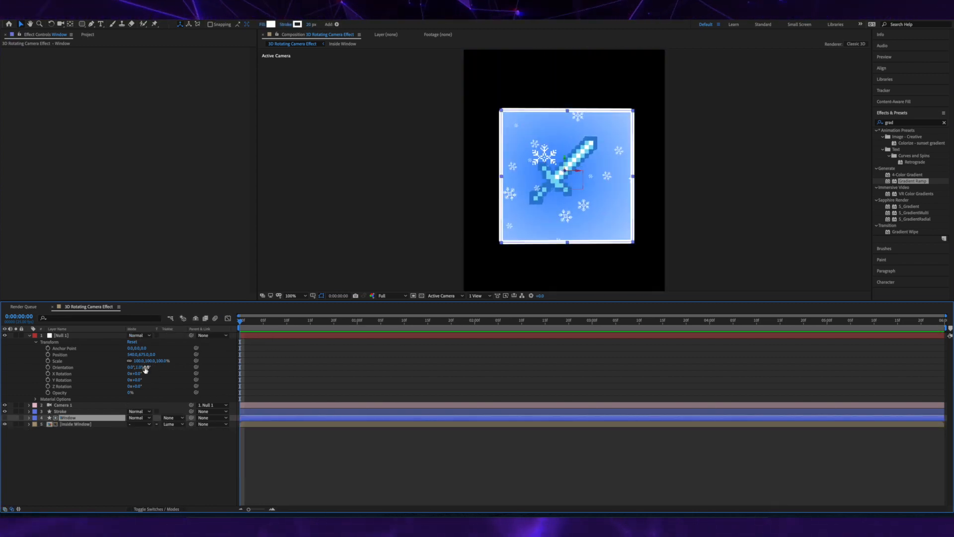
{"action": "key", "text": "space"}
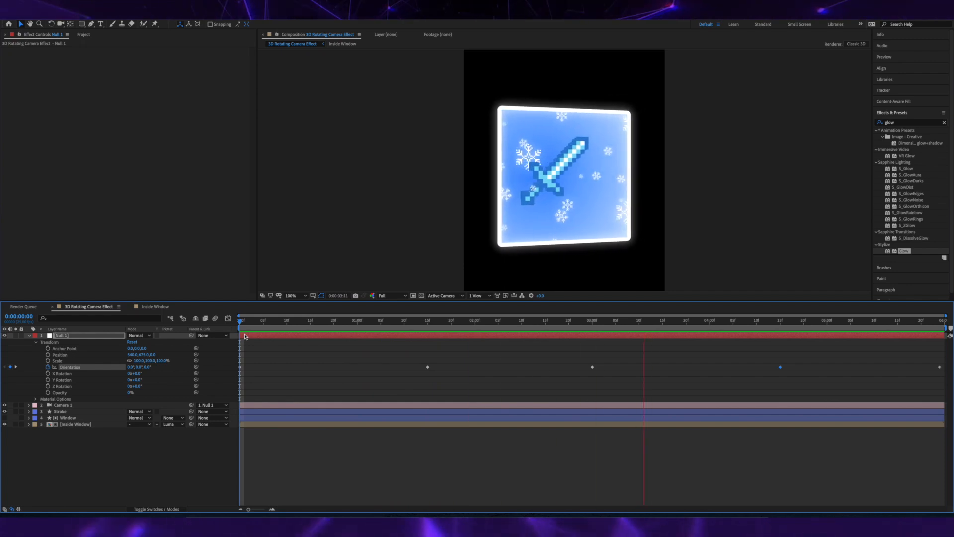
Apply CC Light Sweep to Inside Window and raise its Sweep Intensity
{"action": "key", "text": "space"}
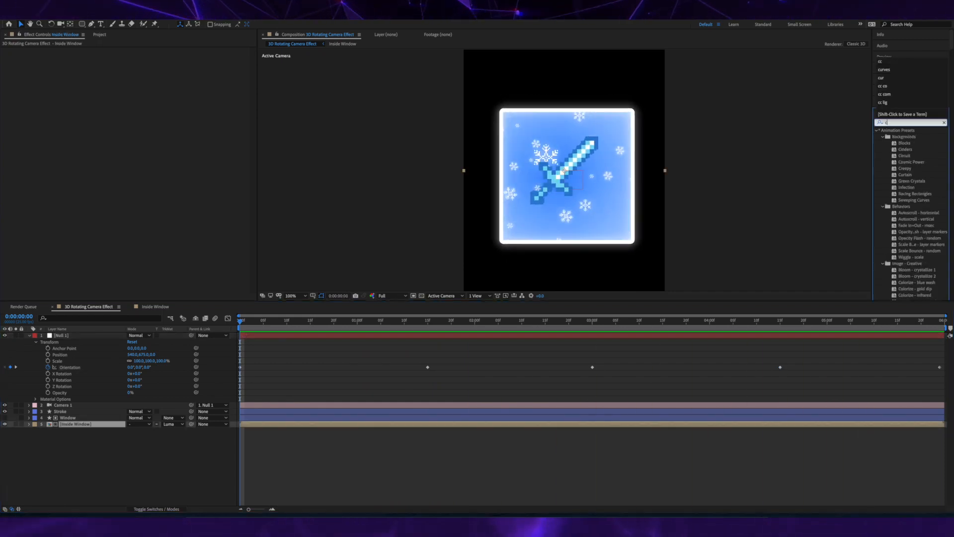
{"action": "type", "text": "cc"}
{"action": "scroll", "coordinate": [930, 256], "scroll_direction": "down", "scroll_amount": 5}
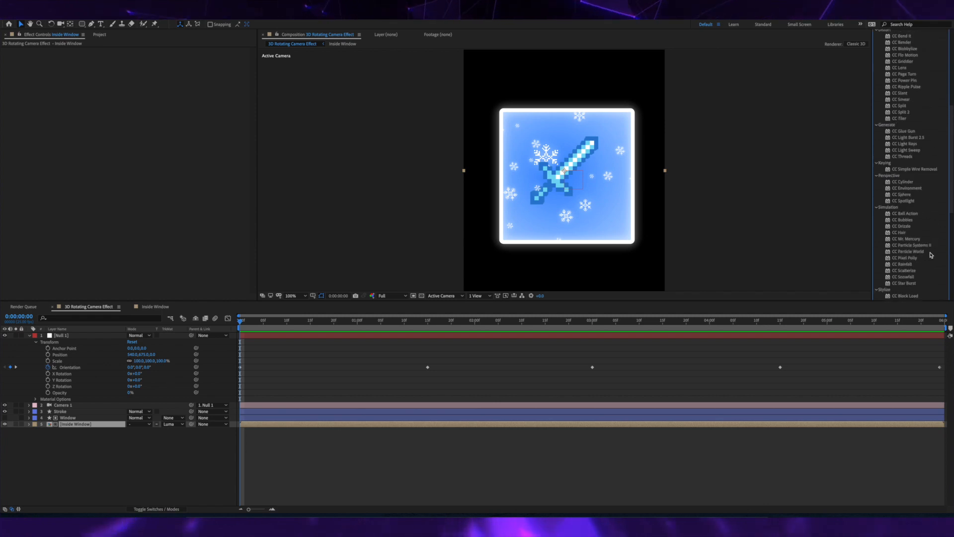
{"action": "double_click", "coordinate": [910, 149]}
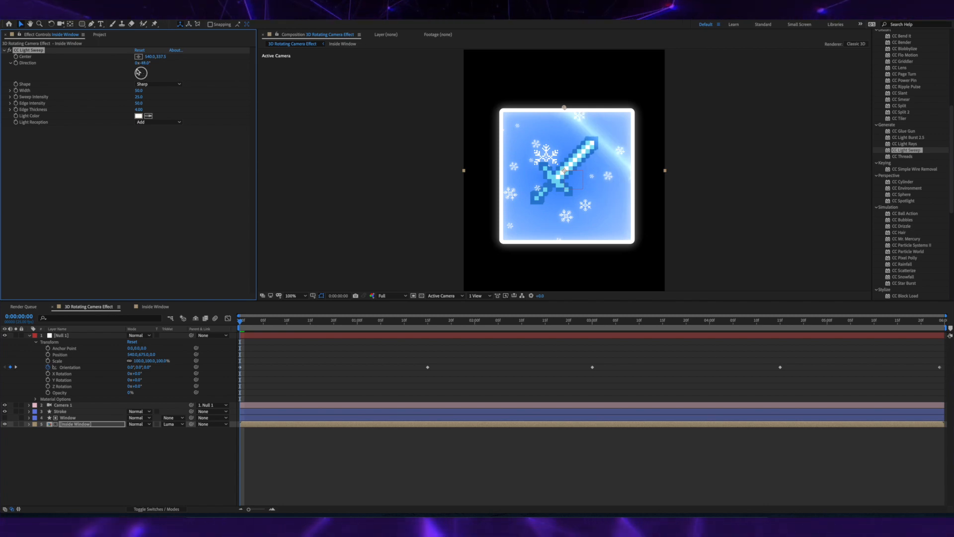
{"action": "left_click_drag", "start_coordinate": [139, 96], "coordinate": [145, 97]}
Expand the effect, select its Center property and move to 0:01:15
{"action": "key", "text": "e"}
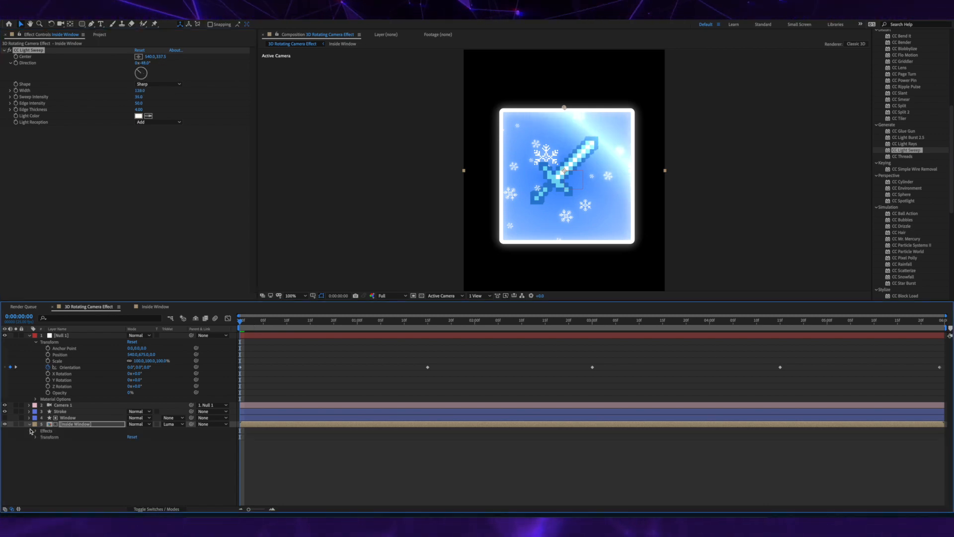
{"action": "left_click", "coordinate": [40, 438]}
{"action": "left_click", "coordinate": [25, 56]}
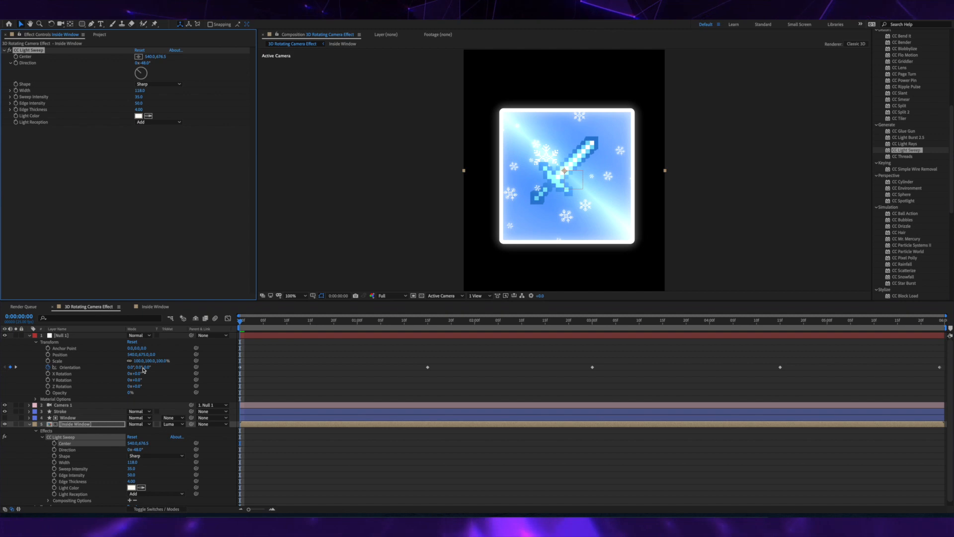
{"action": "left_click", "coordinate": [592, 321]}
Add Center keyframes at later times so the sweep travels, preview, then collapse properties
{"action": "left_click", "coordinate": [428, 321]}
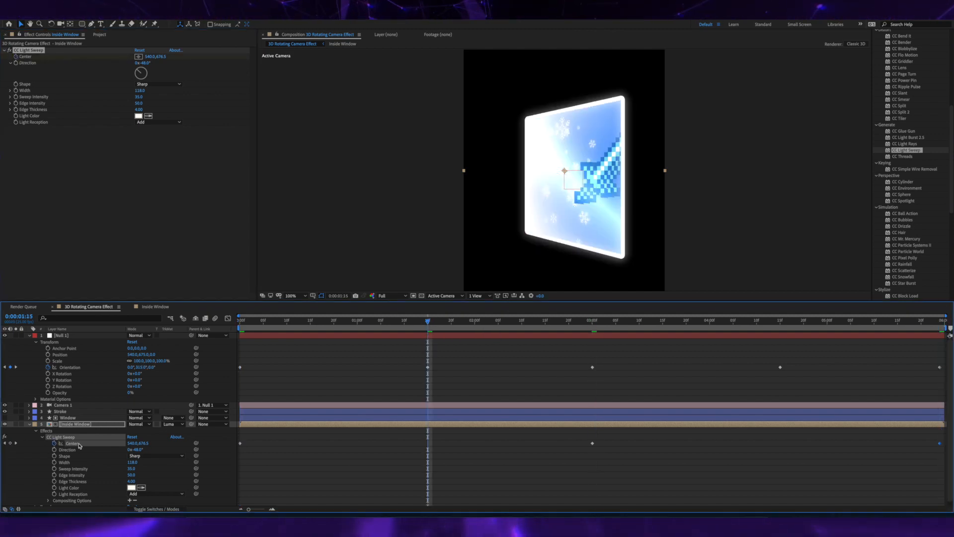
{"action": "left_click", "coordinate": [780, 320]}
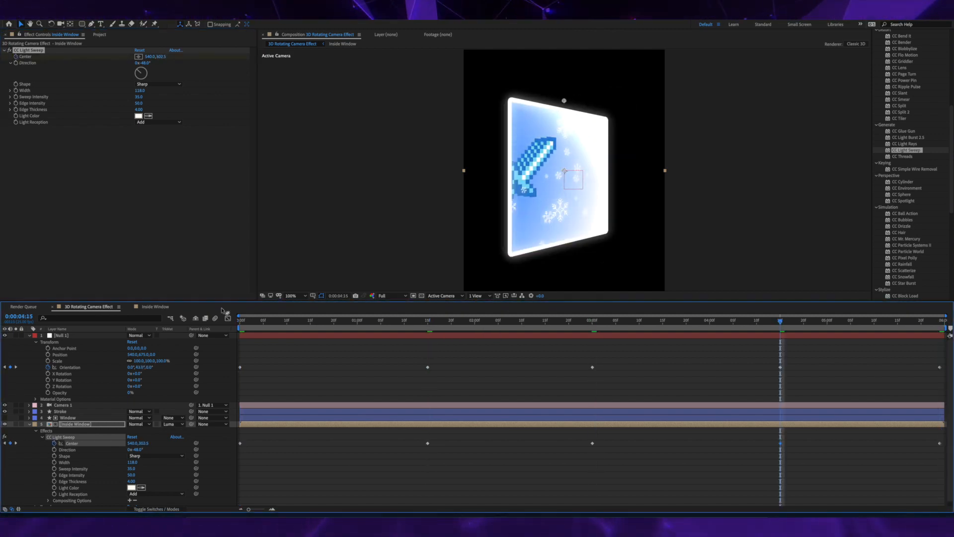
{"action": "key", "text": "space"}
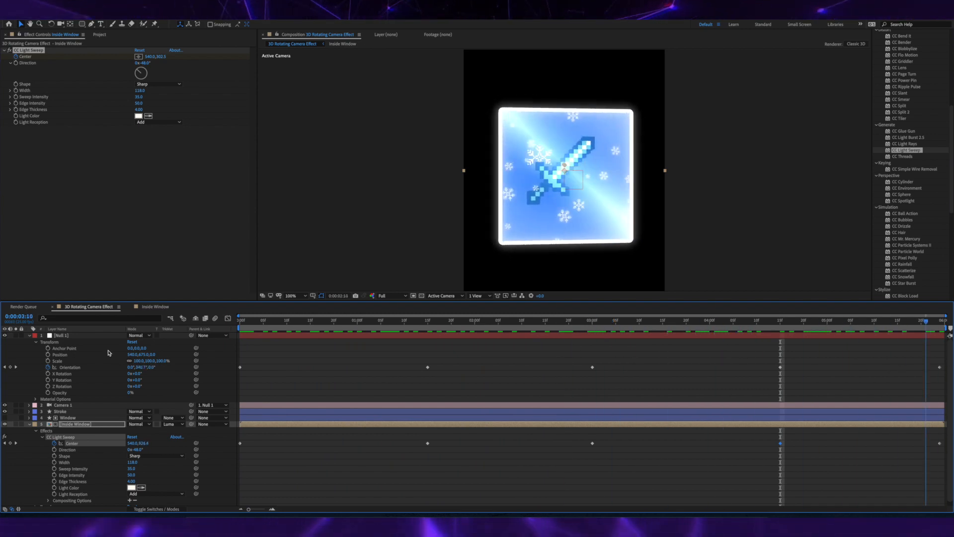
{"action": "key", "text": "u"}
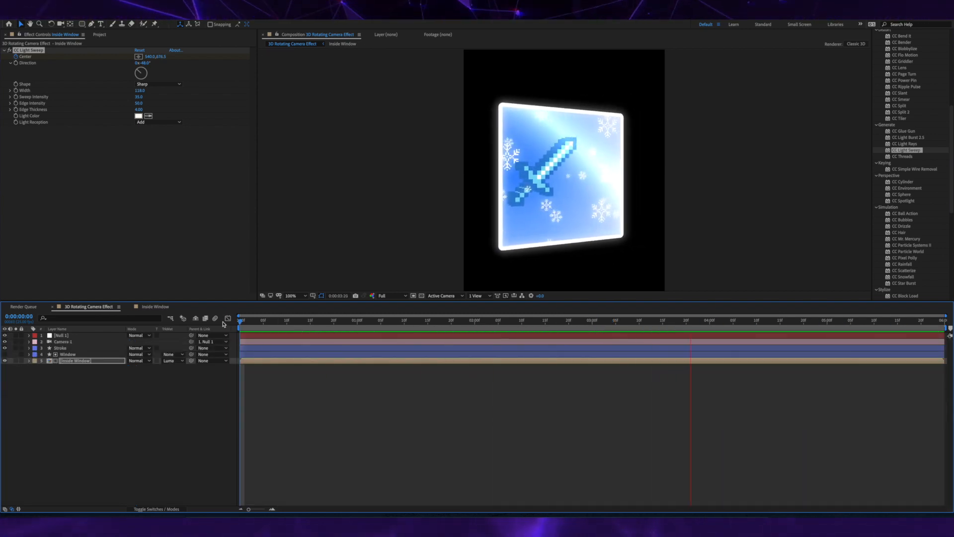